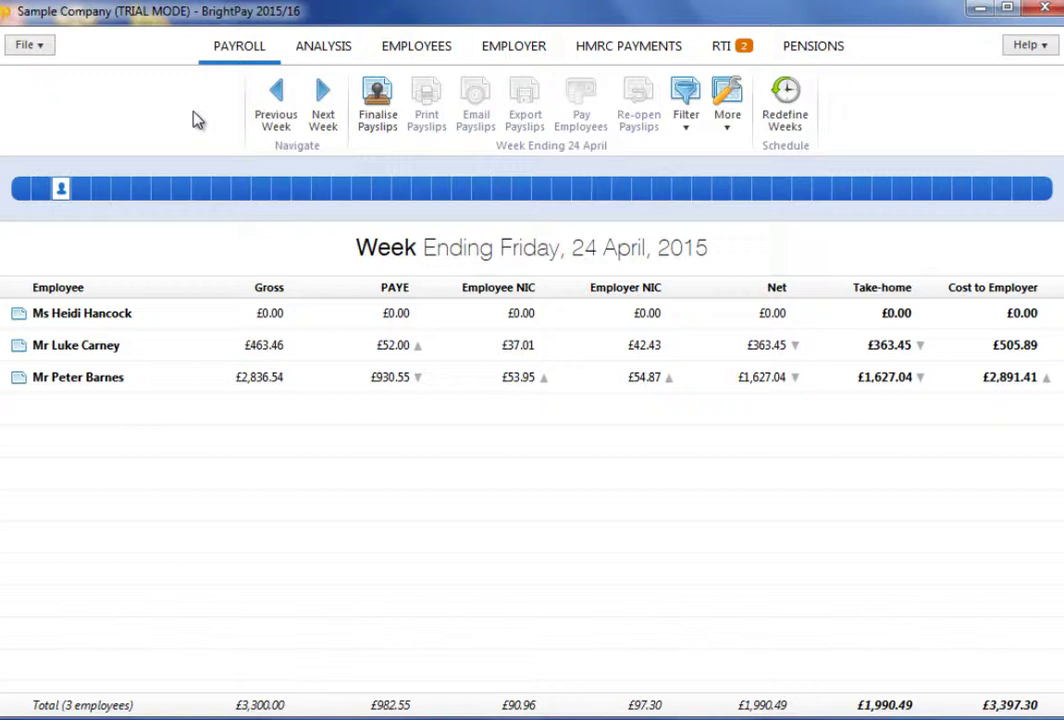
# Step: Leave the weekly payroll summary and switch to the Employees records
pyautogui.click(405, 50)
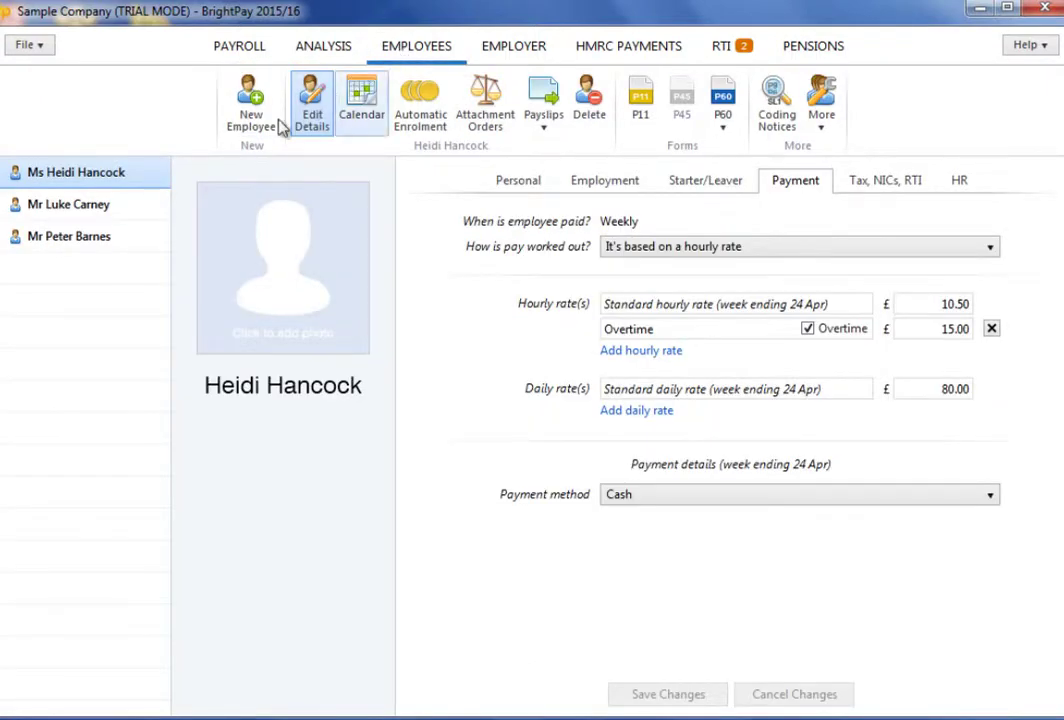
# Step: Select the second, daily-rate employee and show their yearly leave calendar
pyautogui.click(122, 208)
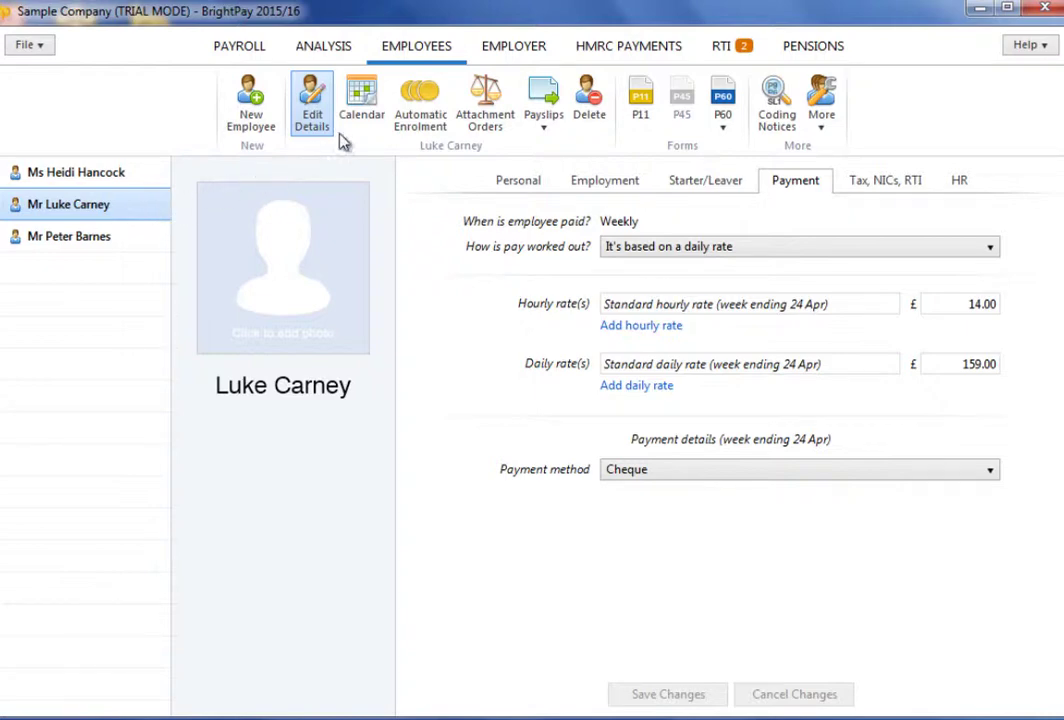
pyautogui.click(367, 122)
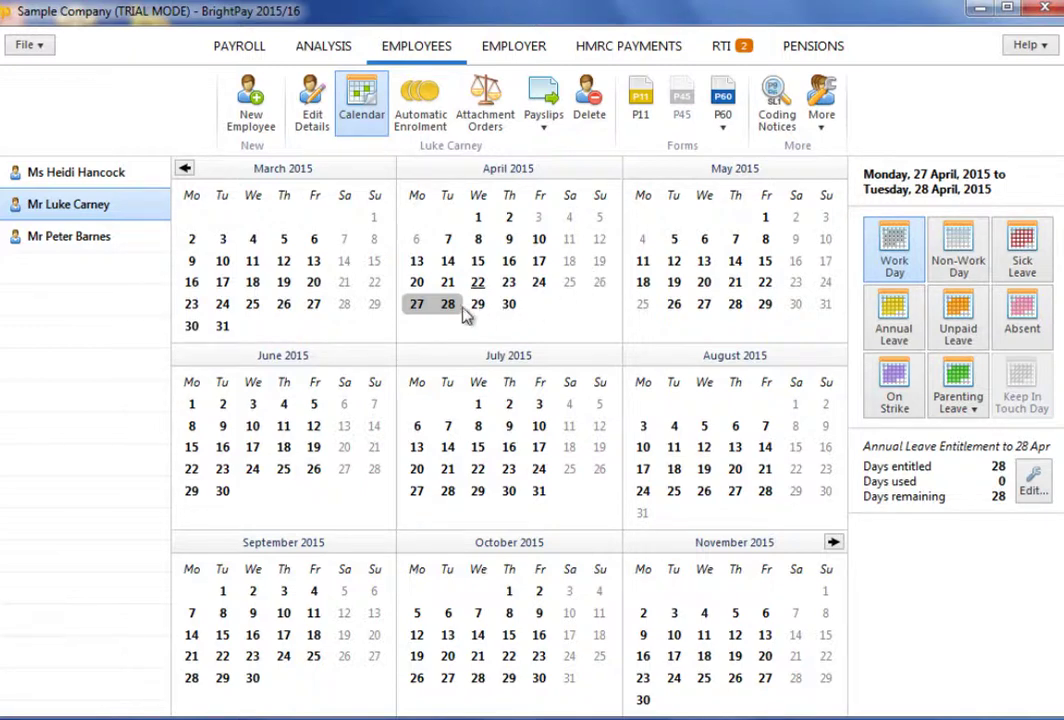
# Step: Mark Monday 27 to Thursday 30 April 2015 as annual leave
pyautogui.click(418, 305)
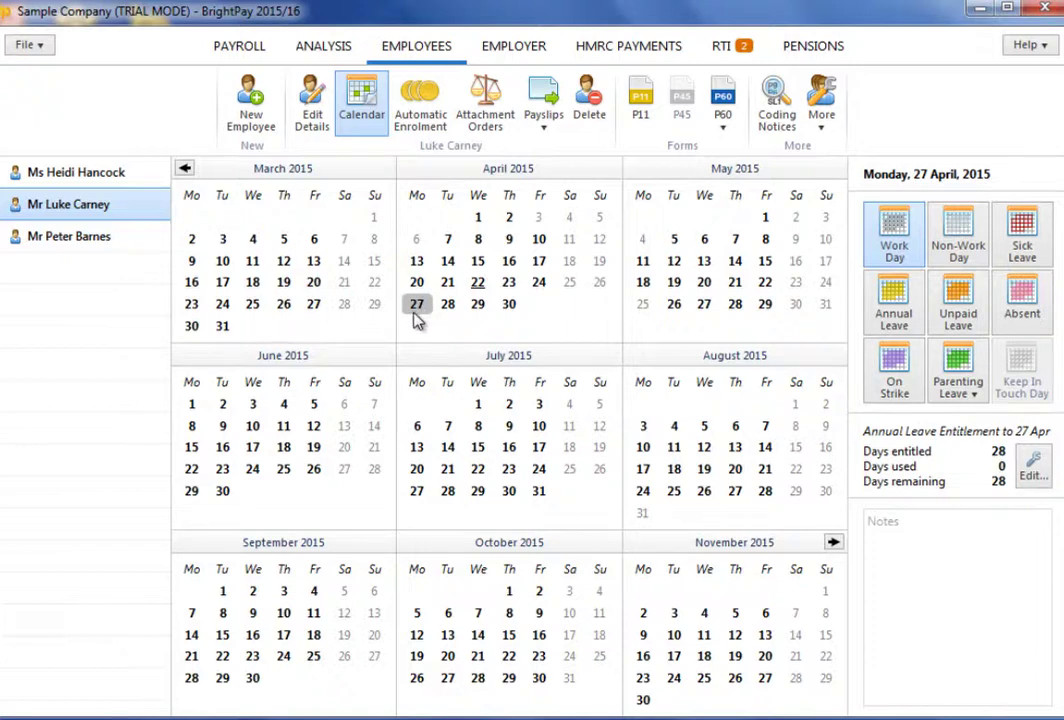
pyautogui.moveTo(420, 305); pyautogui.dragTo(508, 310)
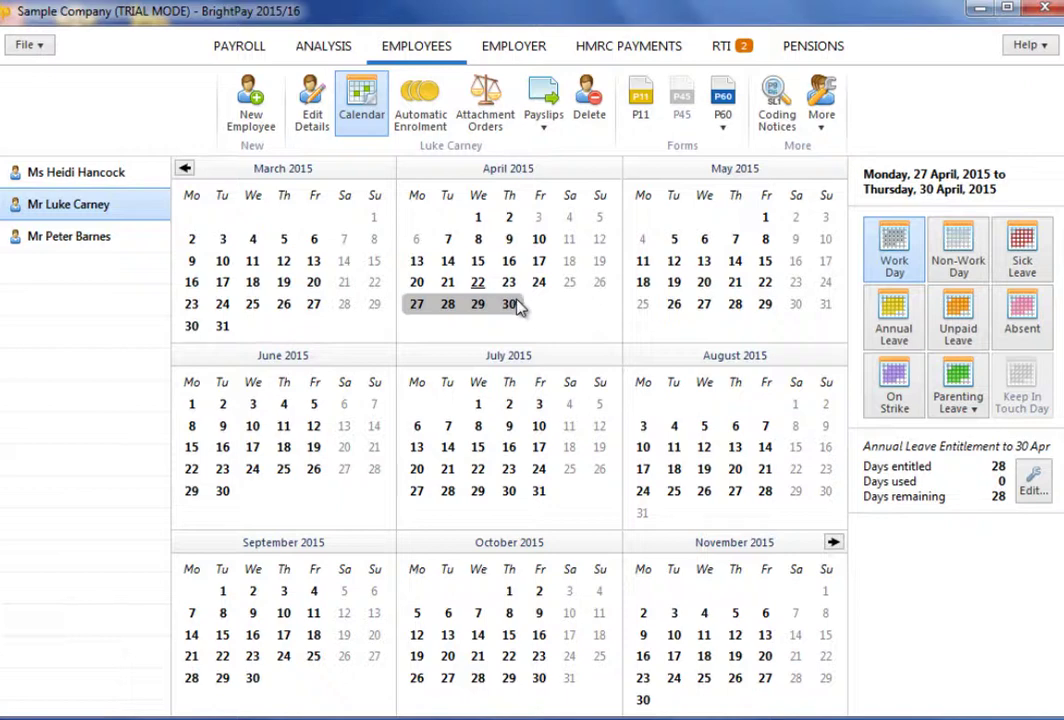
pyautogui.click(900, 316)
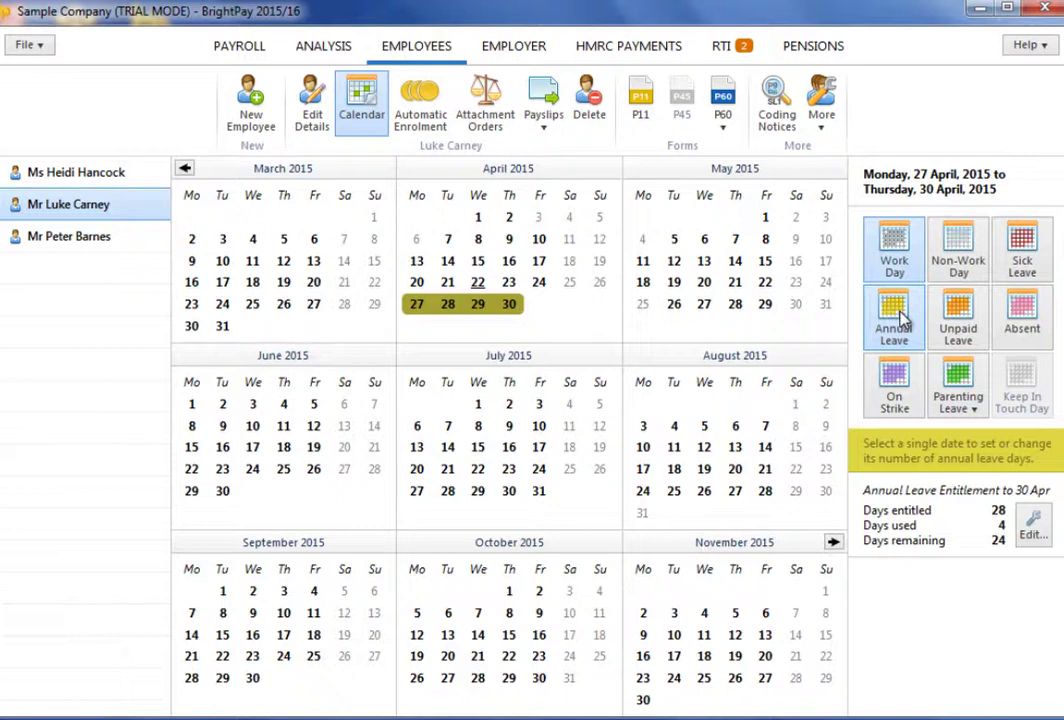
# Step: Reduce the annual leave on 30 April to 0.5 days
pyautogui.click(508, 304)
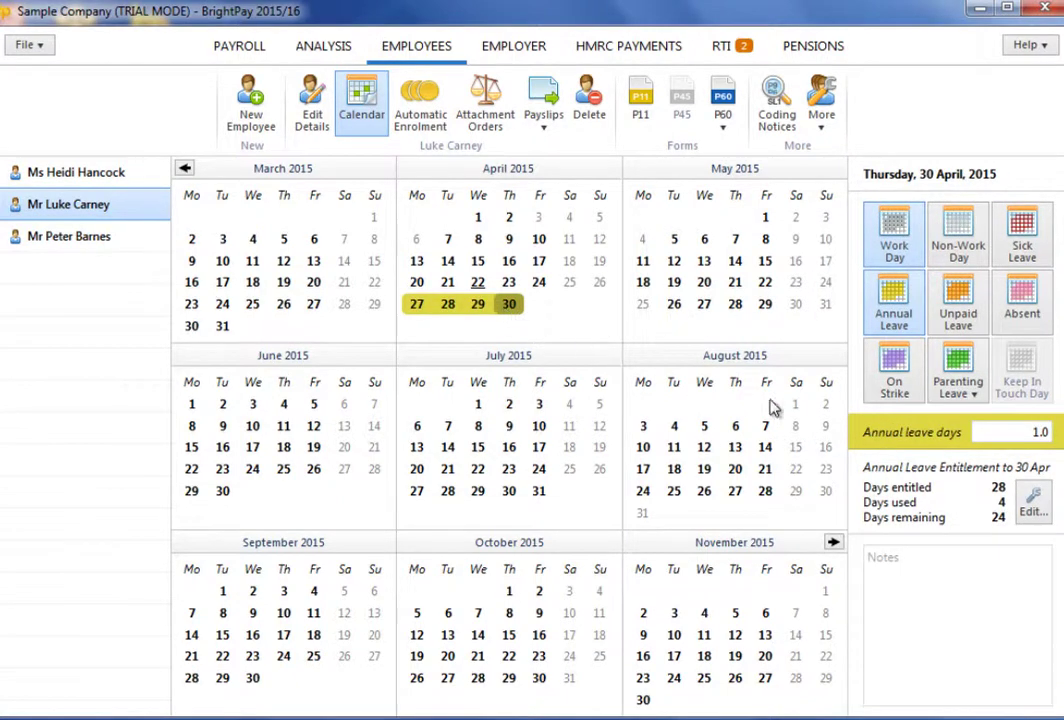
pyautogui.doubleClick(1035, 432)
pyautogui.write('.5')
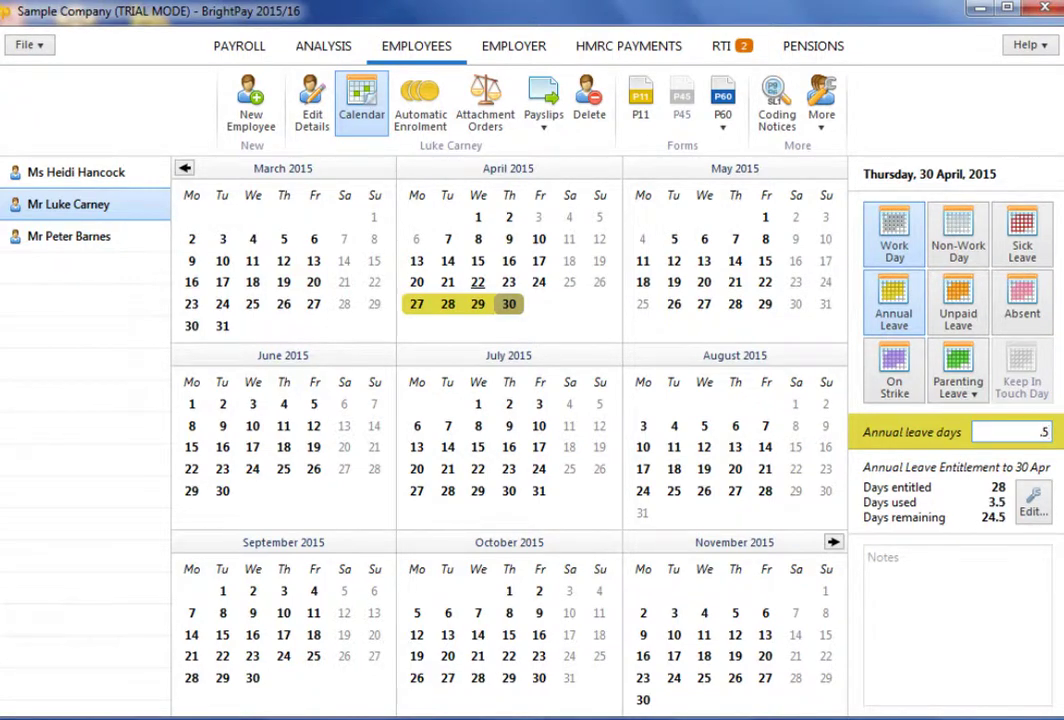
pyautogui.click(598, 334)
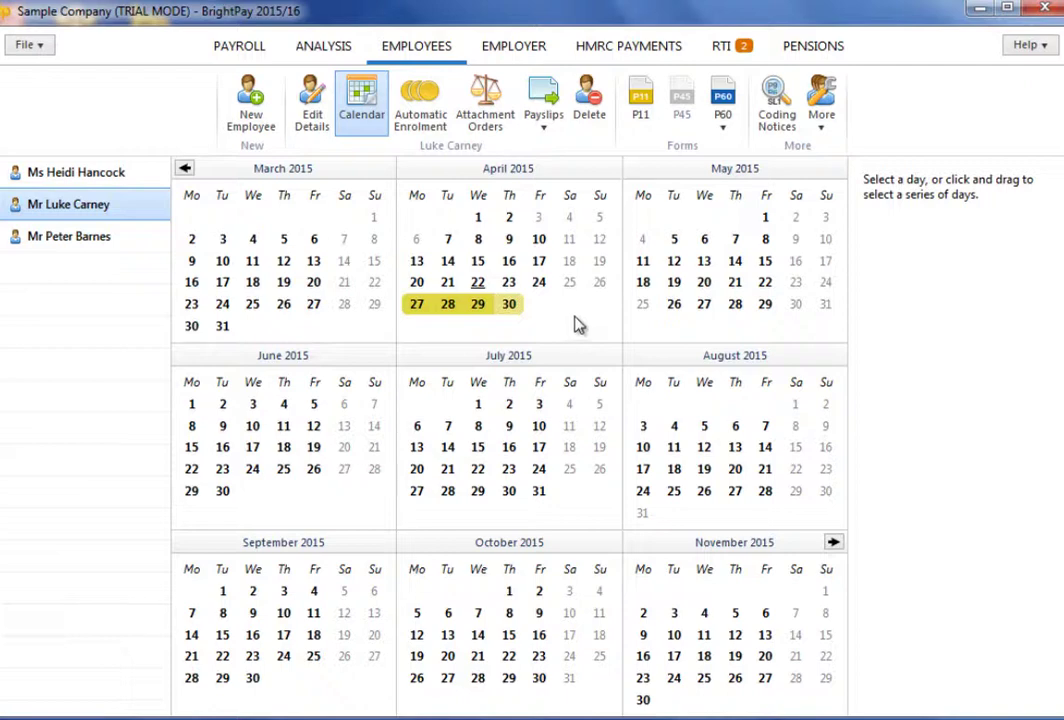
# Step: Remove the annual leave from 27–28 April
pyautogui.click(428, 308)
pyautogui.moveTo(434, 311); pyautogui.dragTo(445, 313)
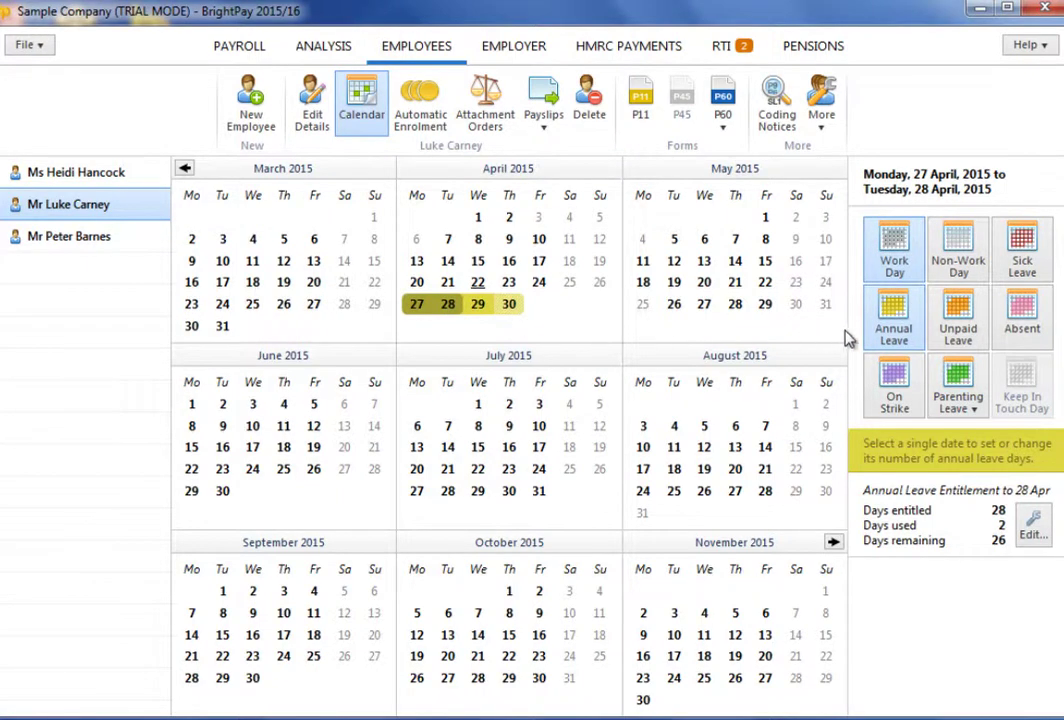
pyautogui.click(897, 338)
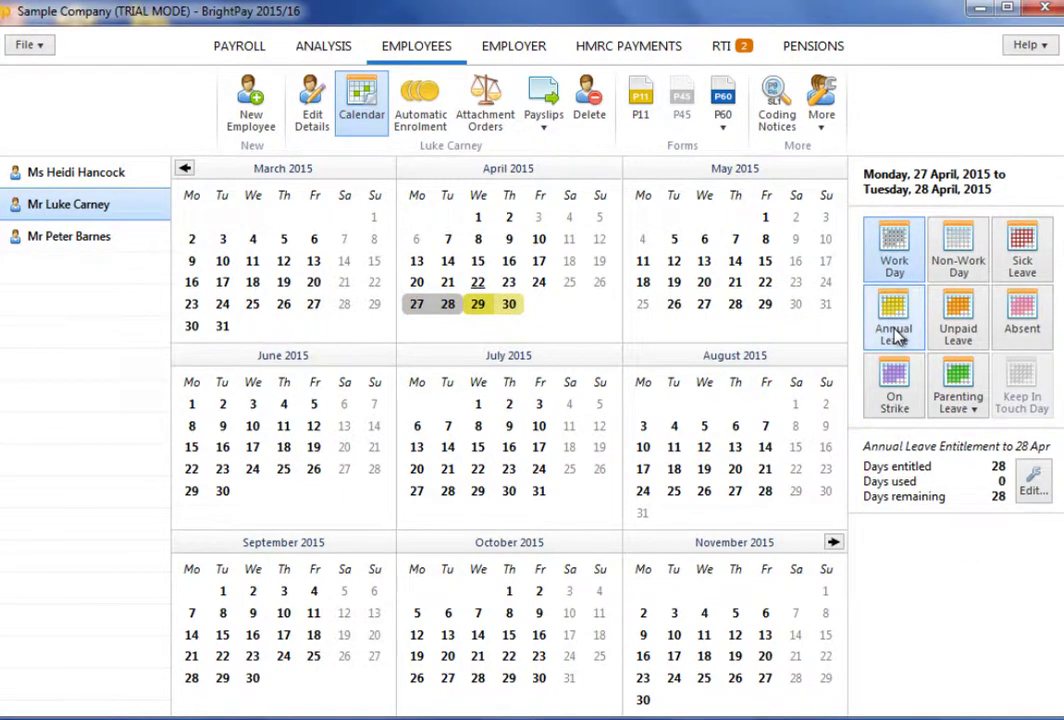
pyautogui.click(588, 314)
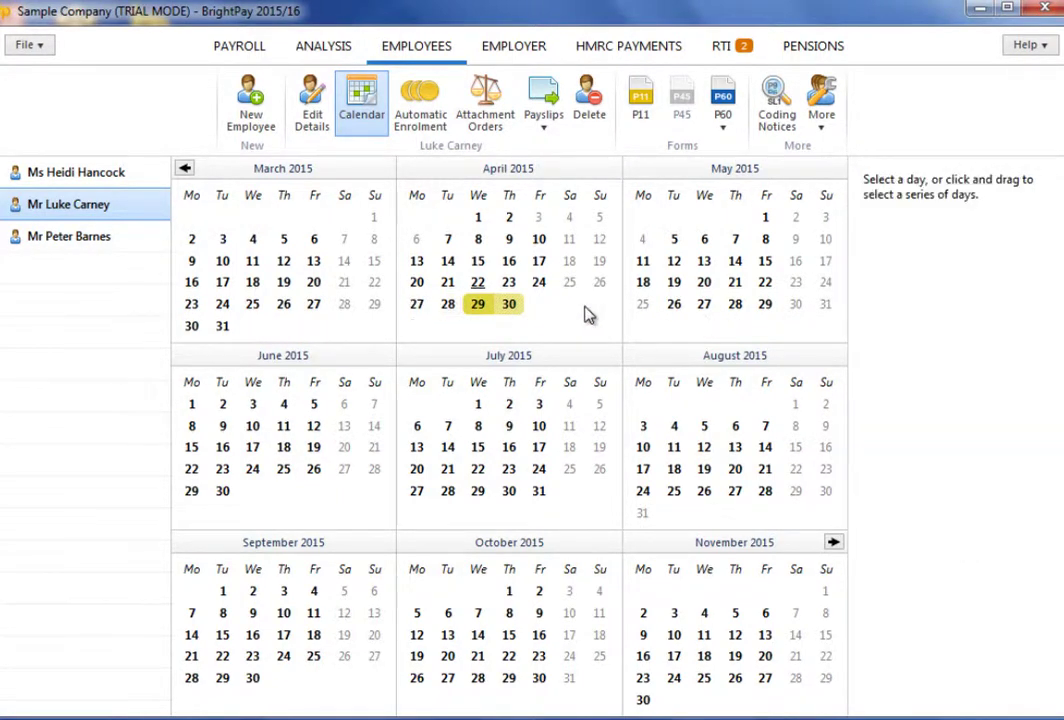
# Step: Add the note 'Dentist Appointment' to Friday 24 April
pyautogui.click(538, 283)
pyautogui.click(876, 530)
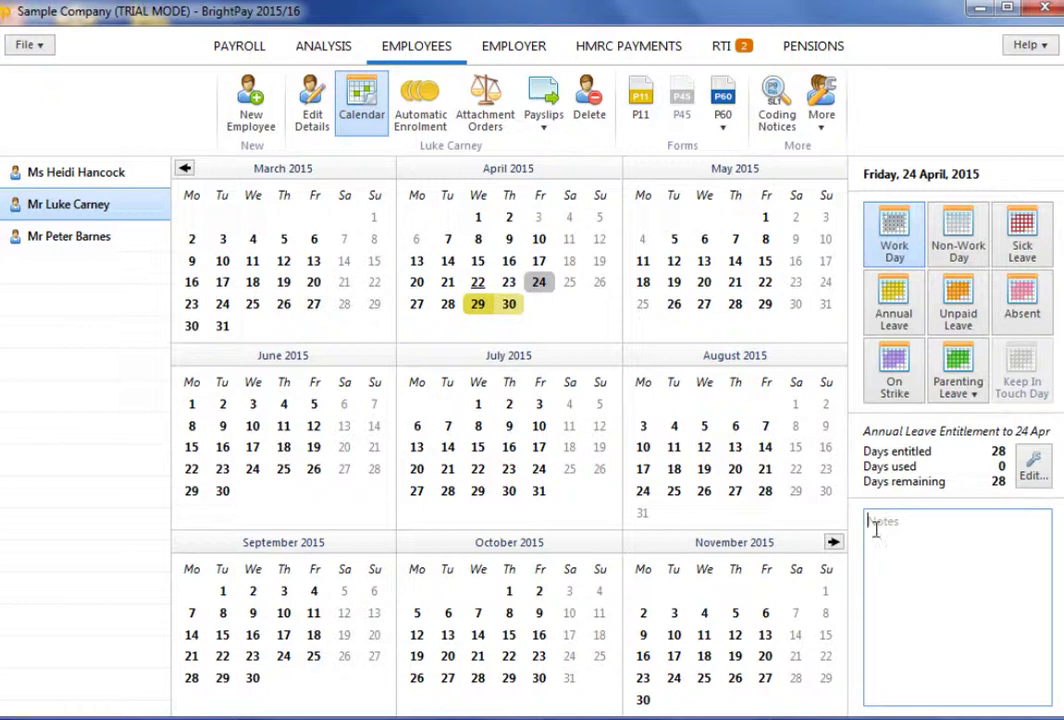
pyautogui.write('Dentist Appointment')
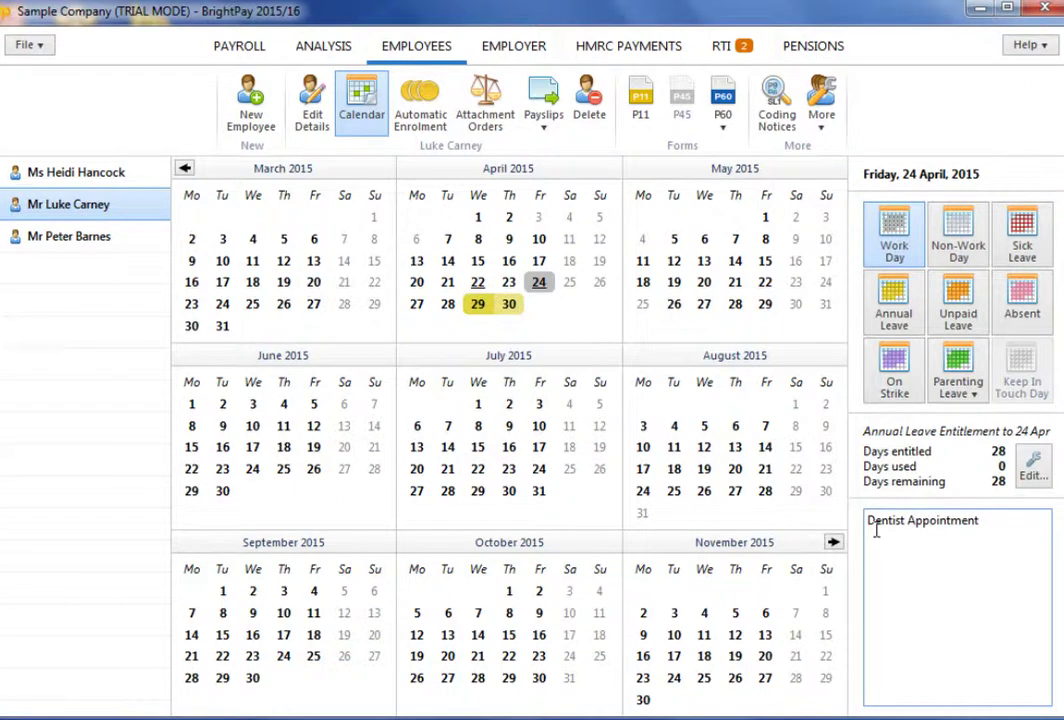
pyautogui.click(585, 333)
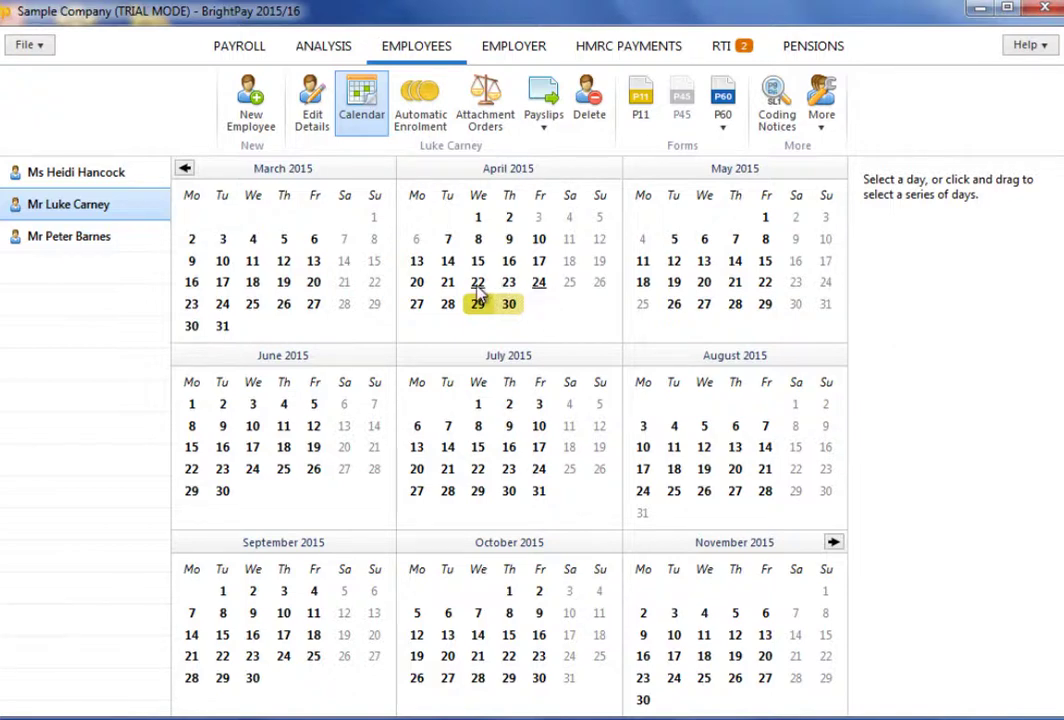
# Step: Check the 24 April note, then mark 22–24 April as unpaid leave
pyautogui.click(538, 283)
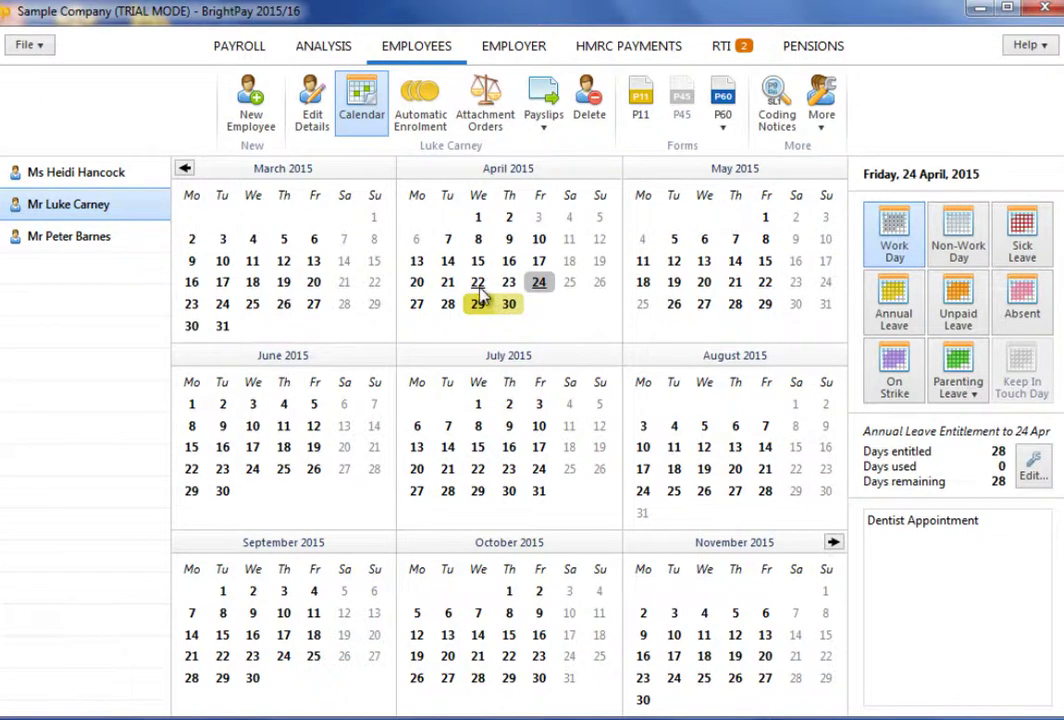
pyautogui.moveTo(478, 292); pyautogui.dragTo(537, 287)
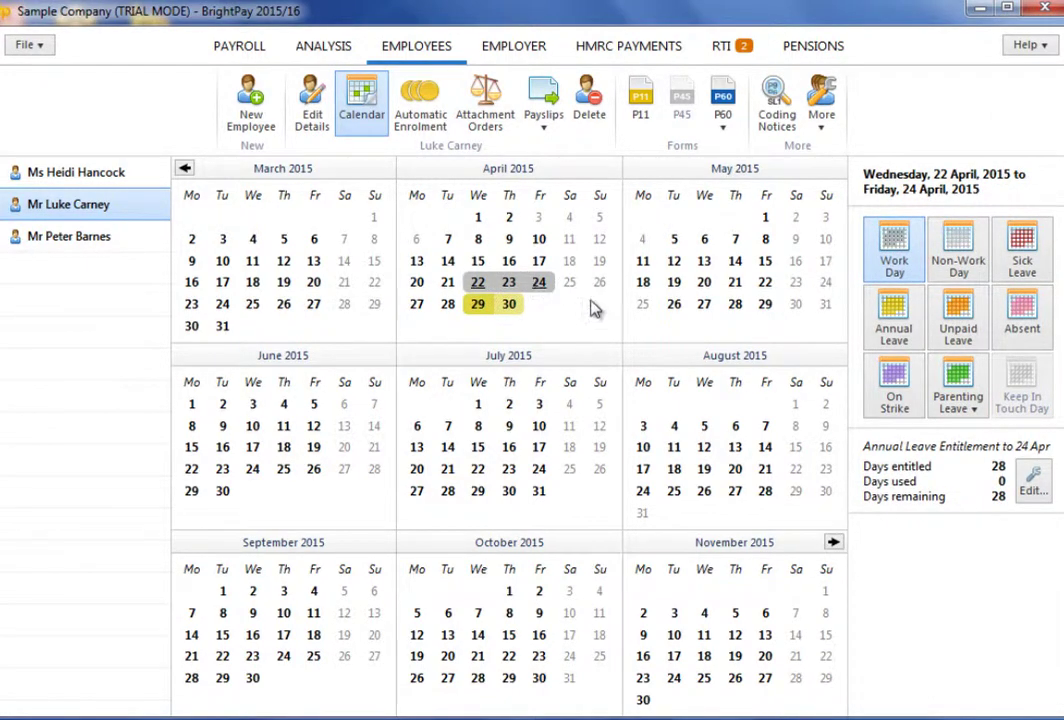
pyautogui.click(946, 336)
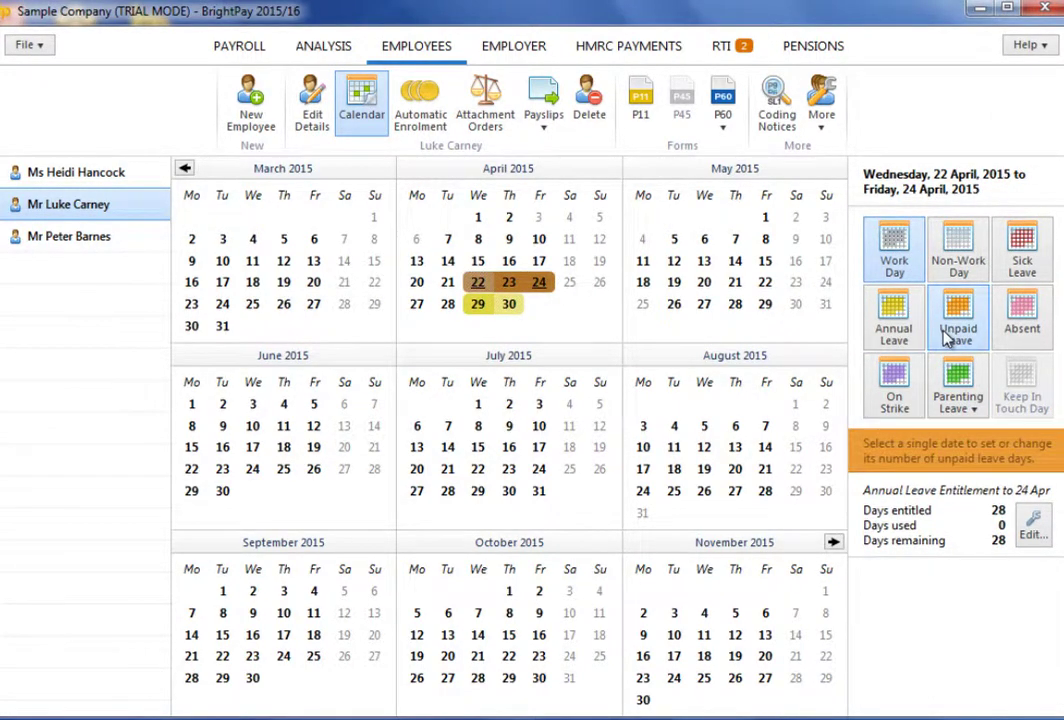
pyautogui.click(575, 344)
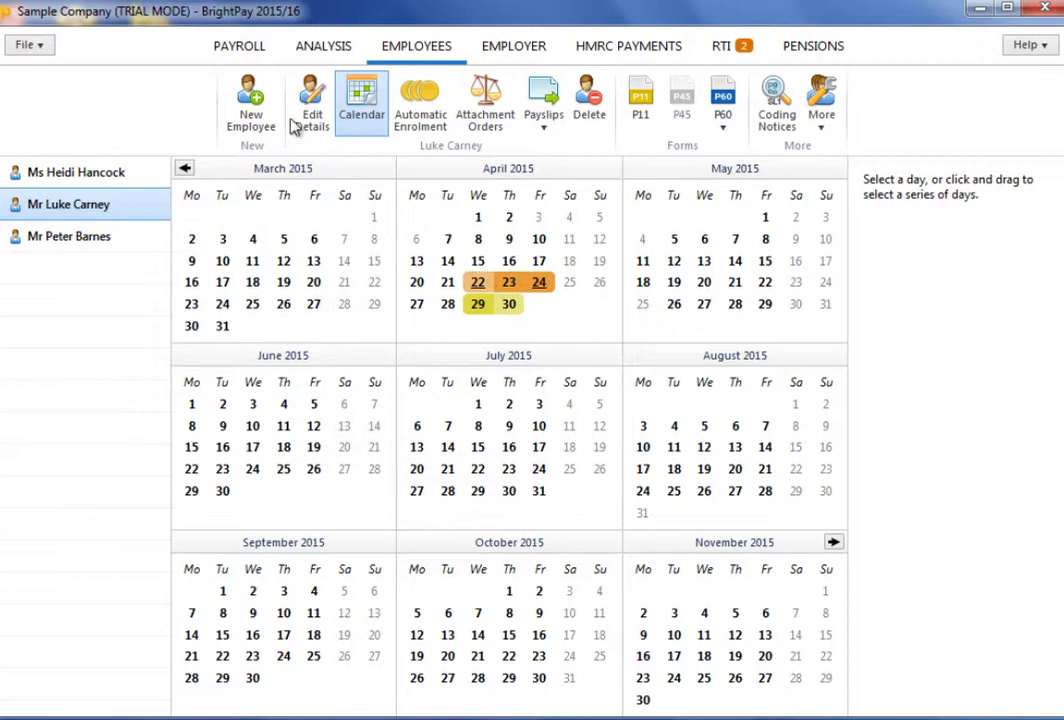
pyautogui.click(241, 50)
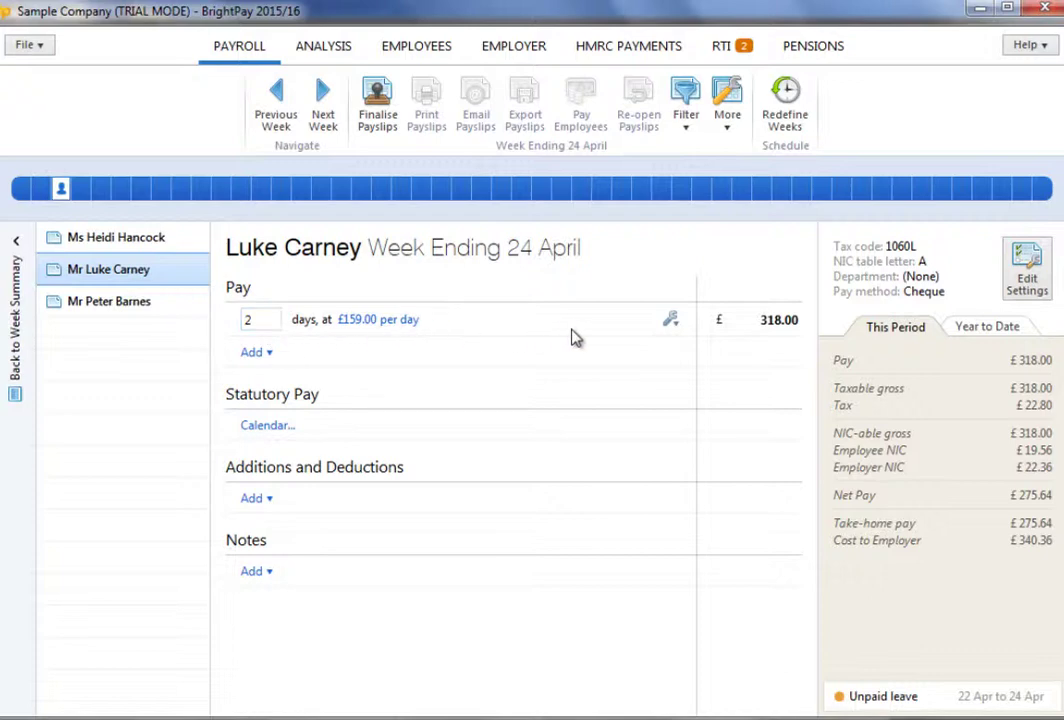
pyautogui.click(671, 320)
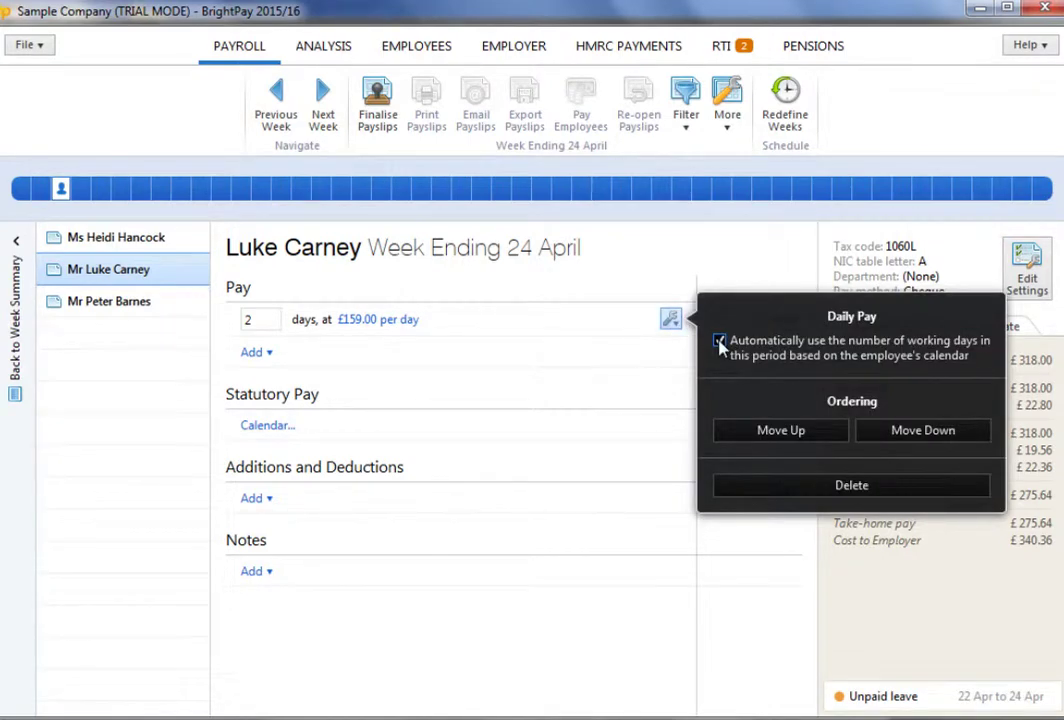
pyautogui.click(659, 356)
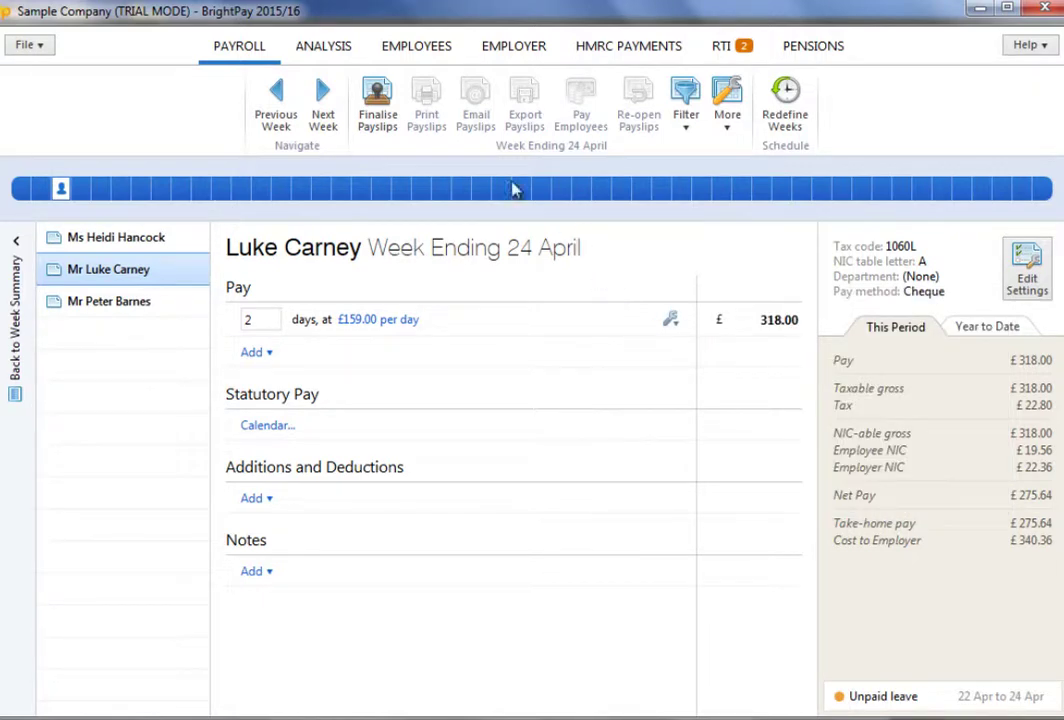
pyautogui.click(410, 47)
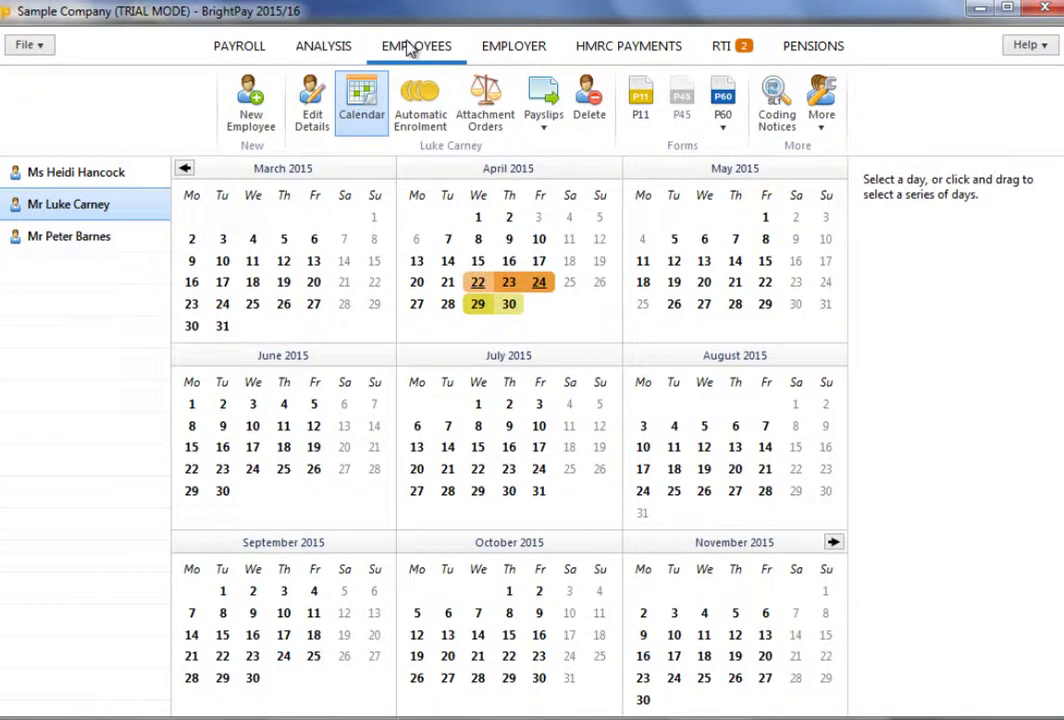
pyautogui.click(835, 132)
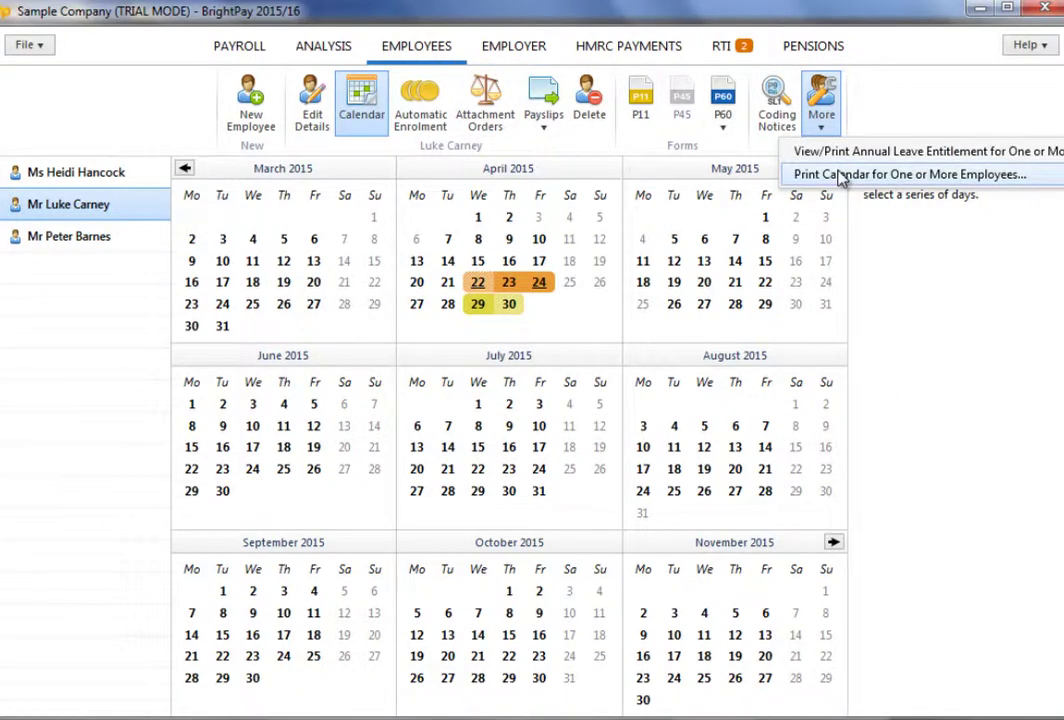
pyautogui.click(842, 176)
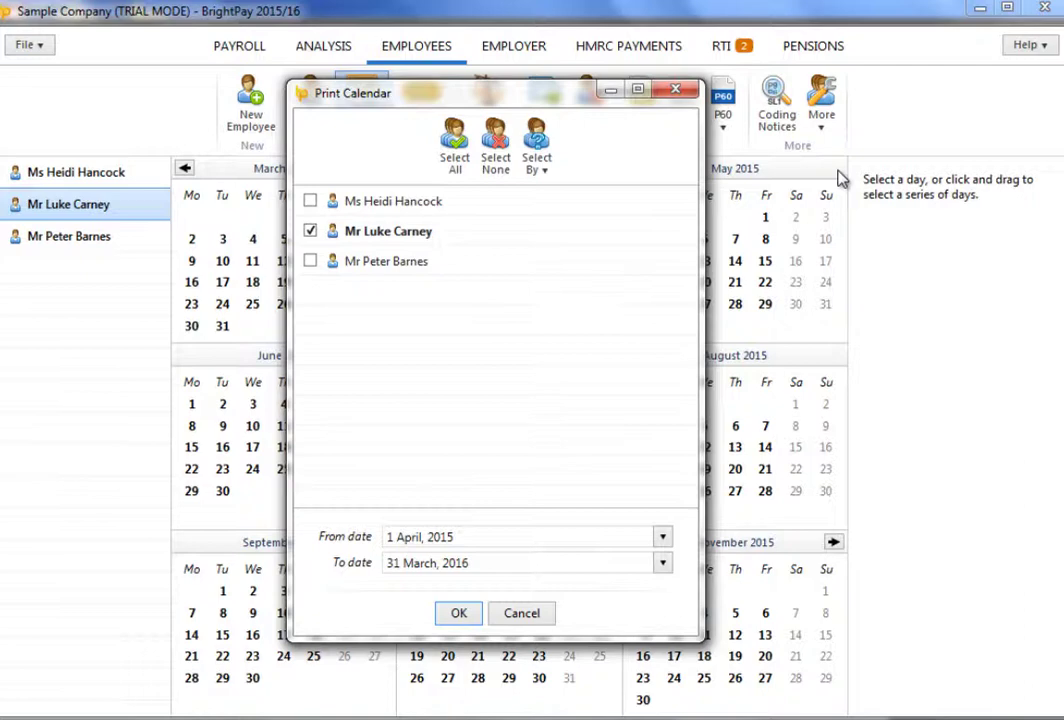
pyautogui.click(476, 615)
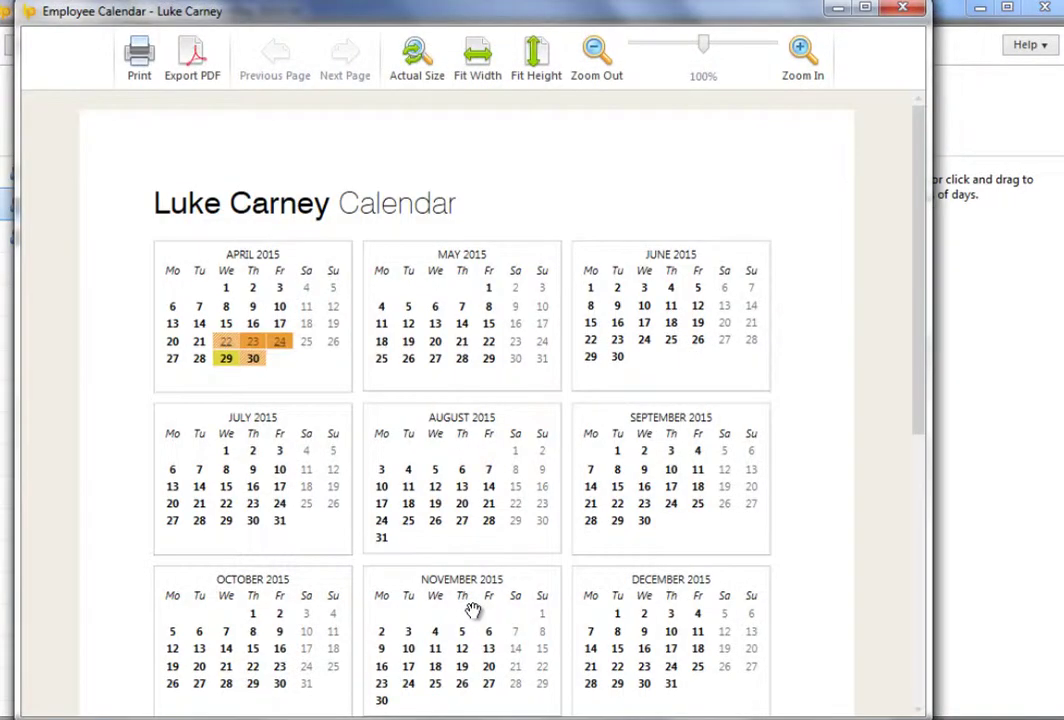
pyautogui.scroll(-1, 482, 394)
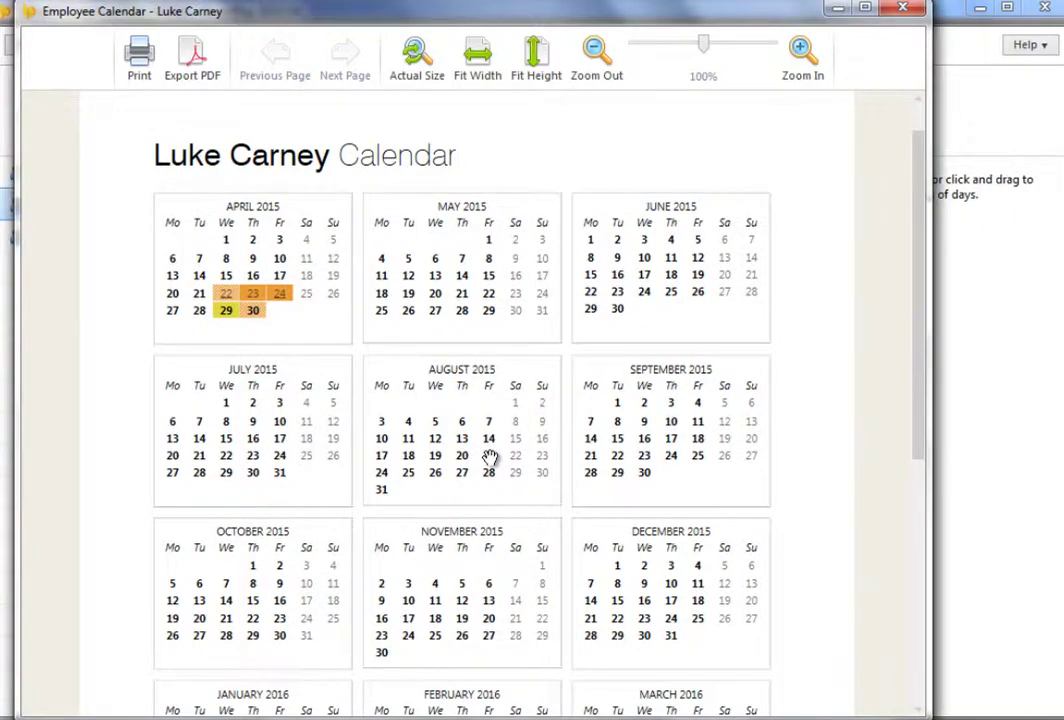
pyautogui.click(895, 9)
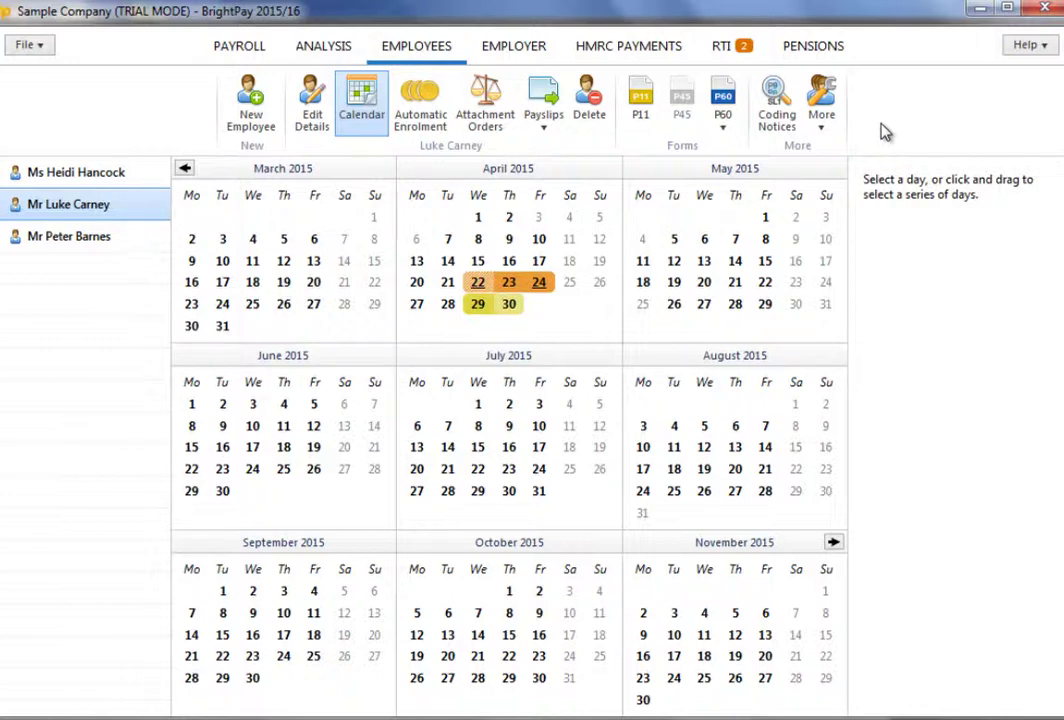
# Step: Set the Annual Leave Entitlement report to only the second employee, calculated separately
pyautogui.click(824, 118)
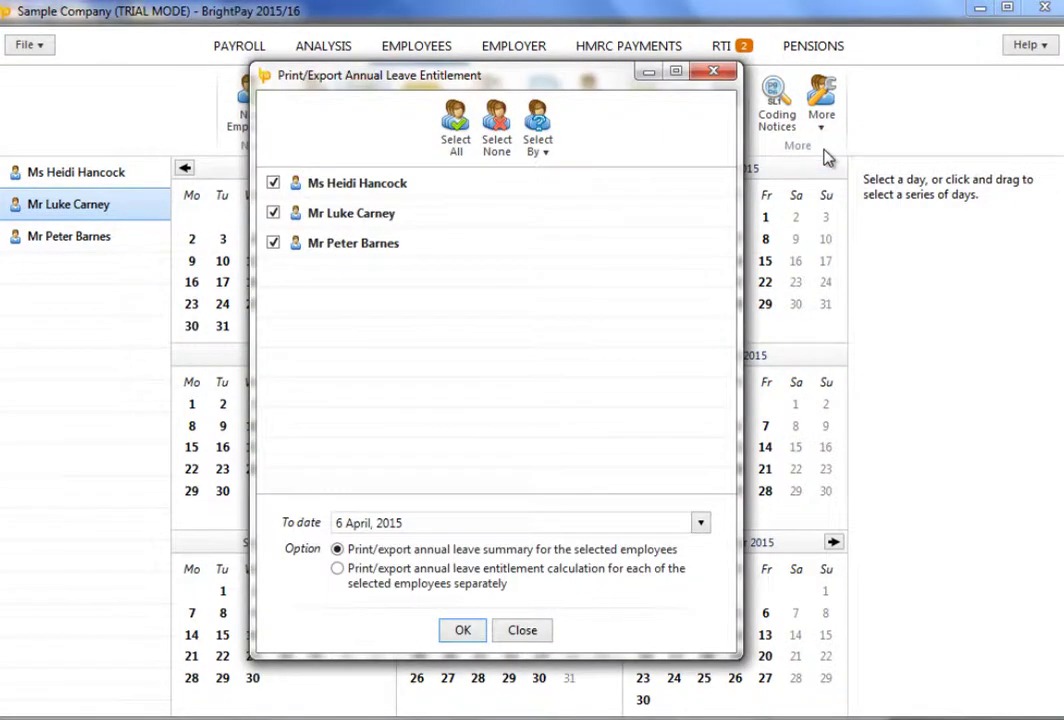
pyautogui.click(498, 138)
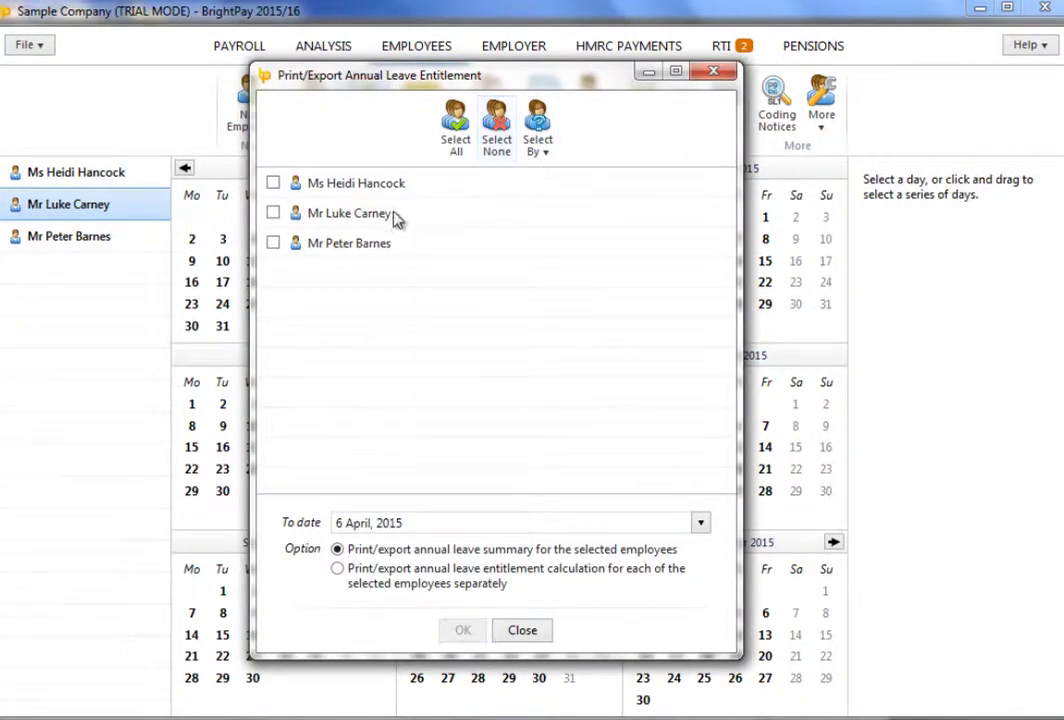
pyautogui.click(332, 218)
pyautogui.click(451, 574)
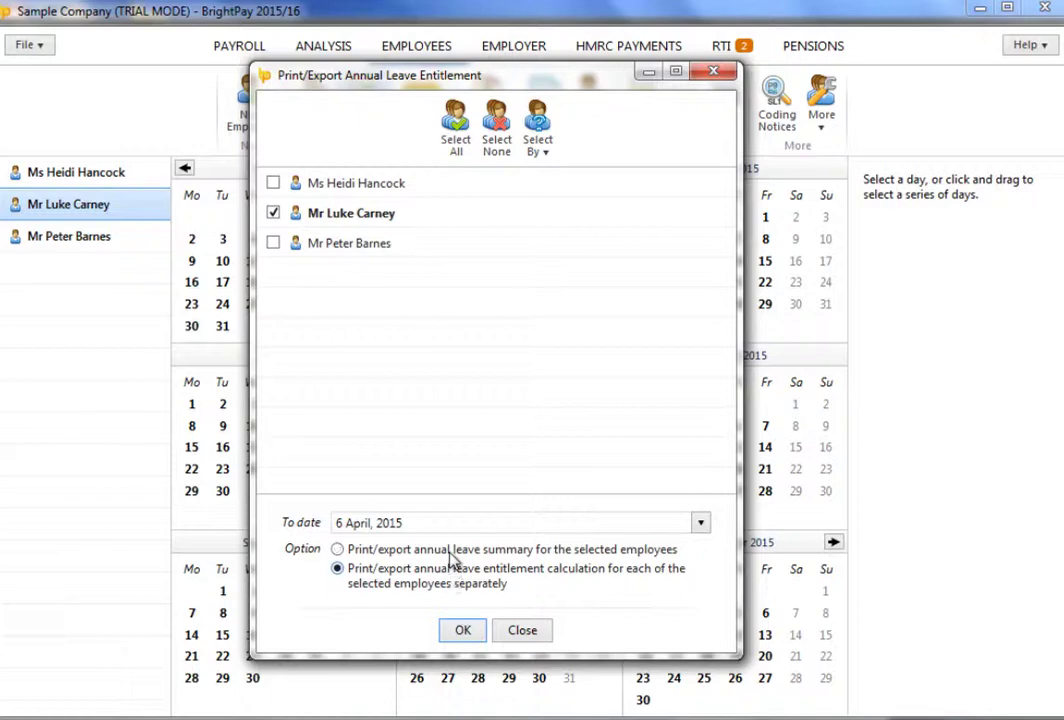